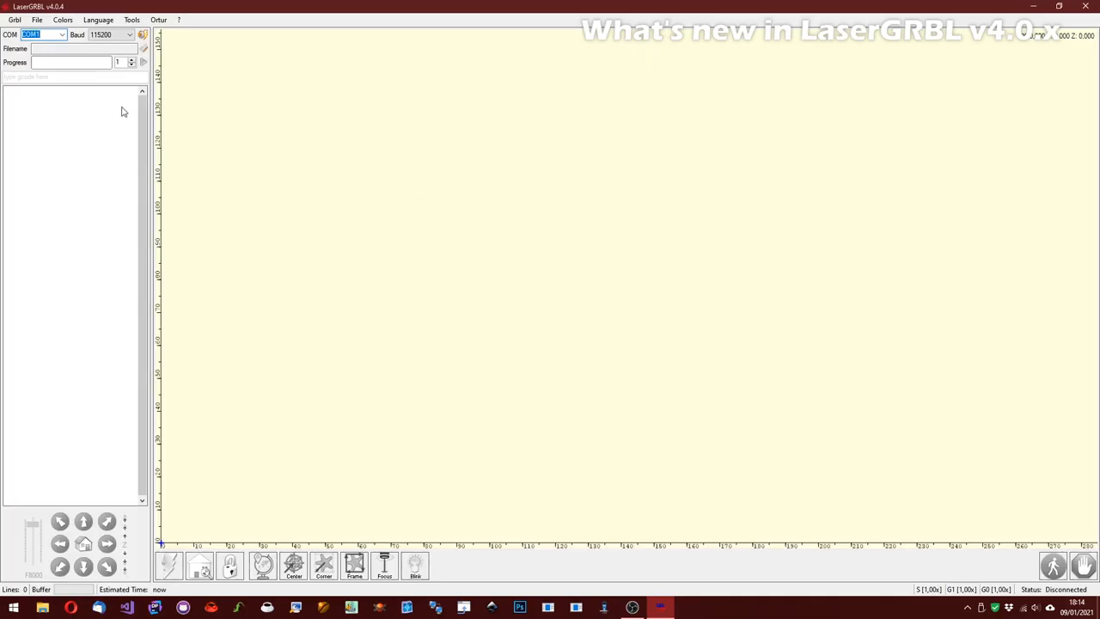
Import beatles-logo.jpg vectorized with the Diagonal Grid filling and generate it on the canvas.
left_click(146, 50)
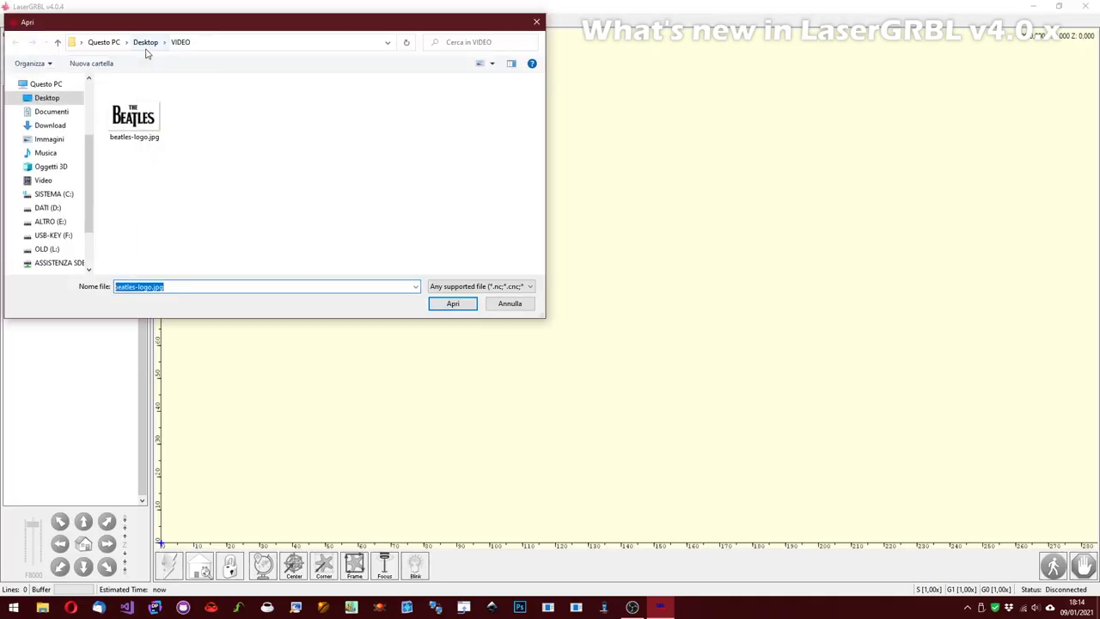
double_click(142, 112)
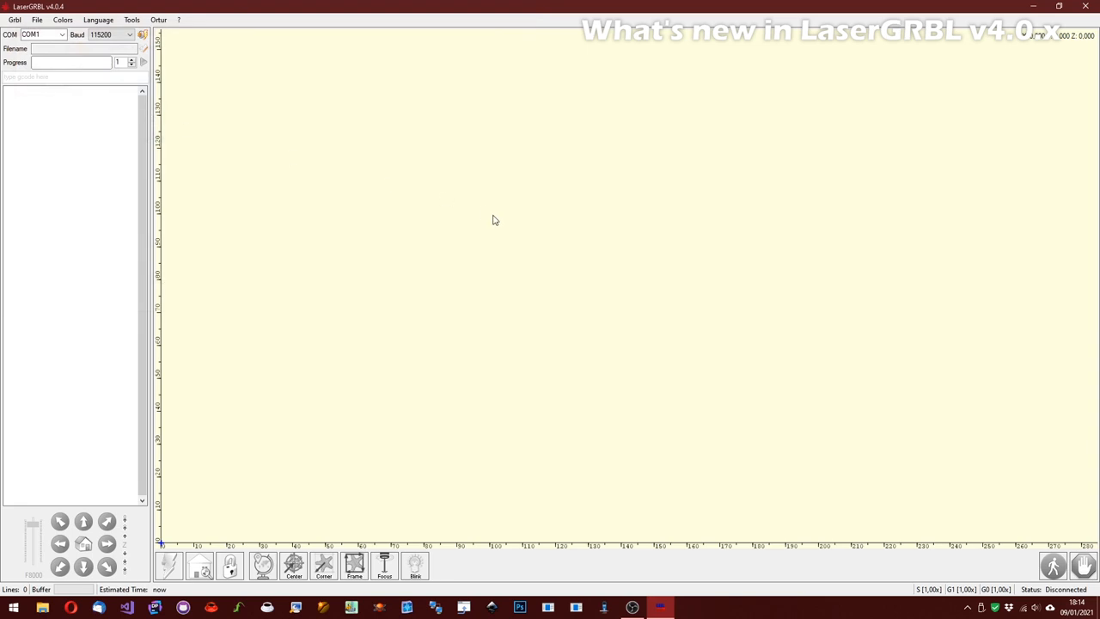
left_click(424, 388)
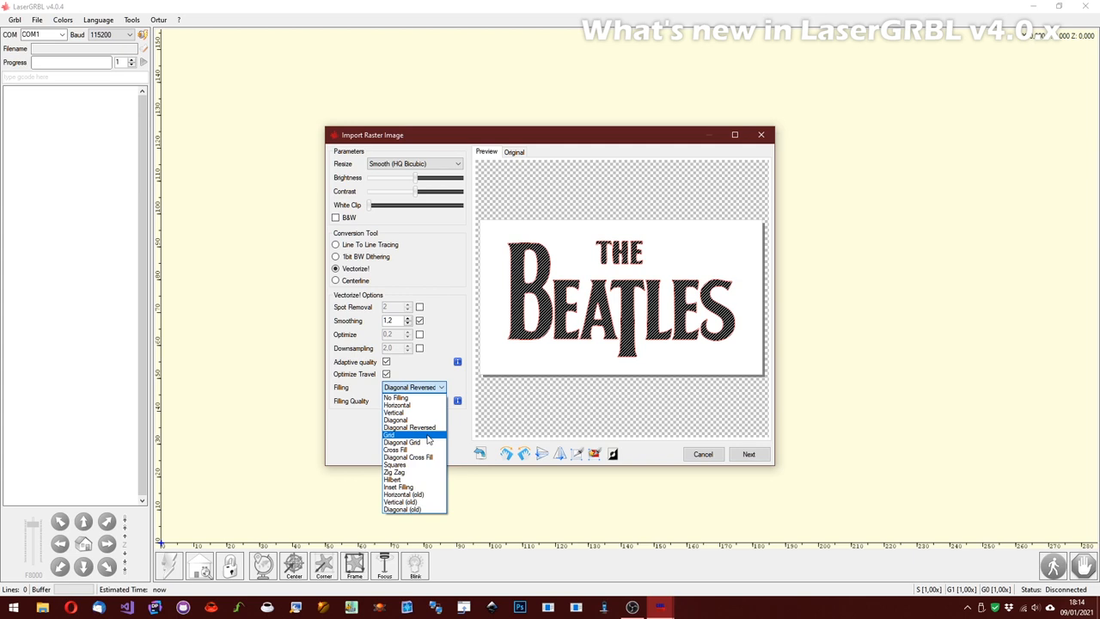
left_click(428, 444)
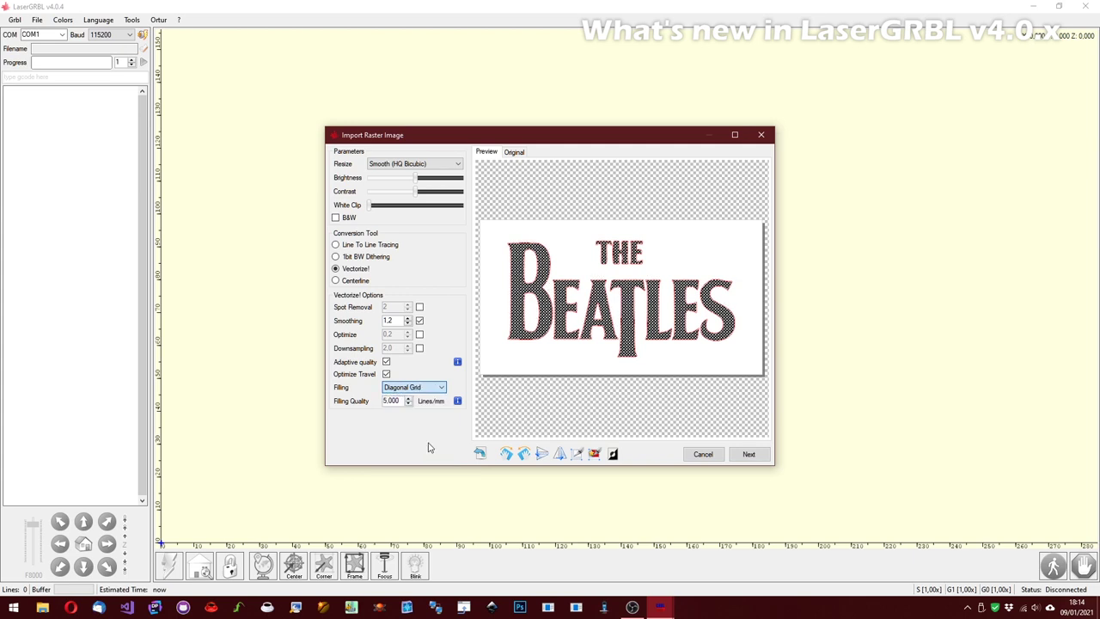
left_click(765, 456)
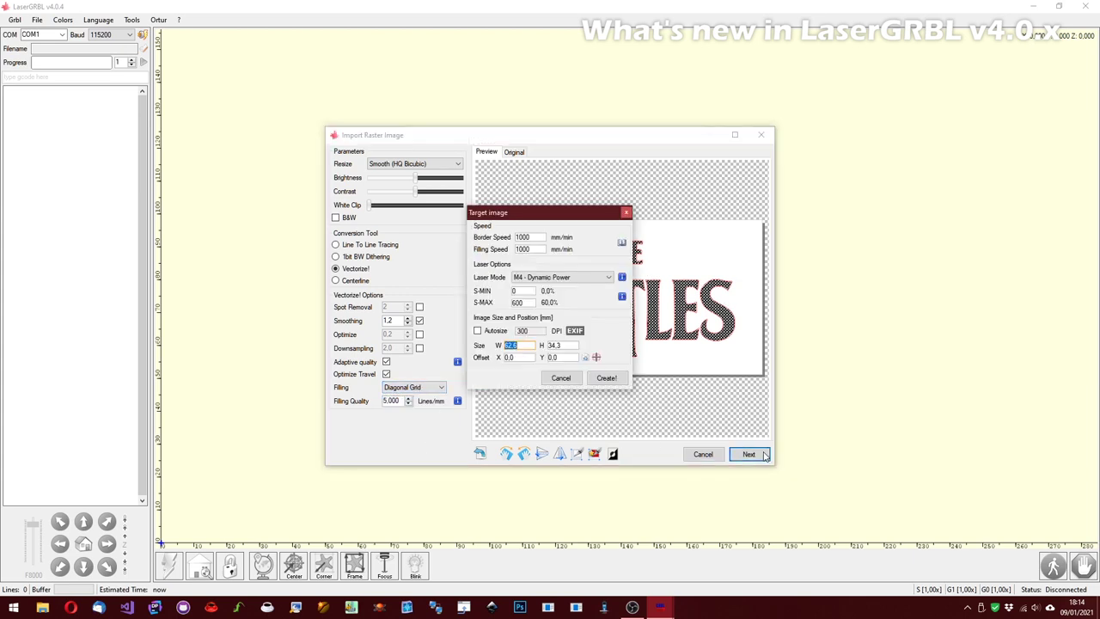
left_click(606, 379)
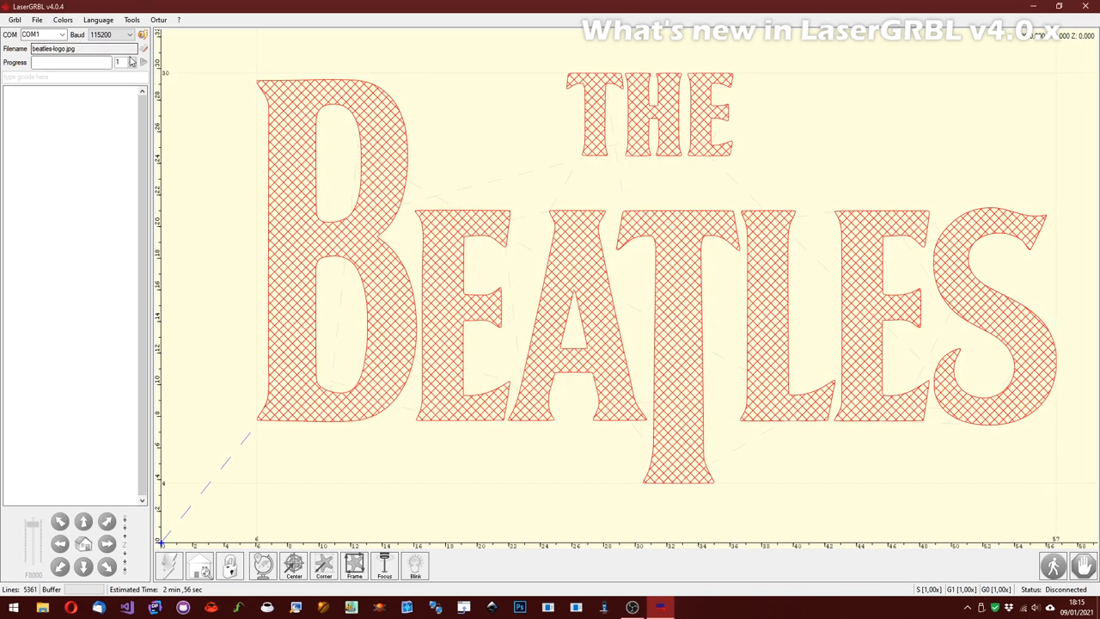
Re-import the logo with the Squares filling, accepting the slow-processing warning.
left_click(37, 20)
left_click(53, 45)
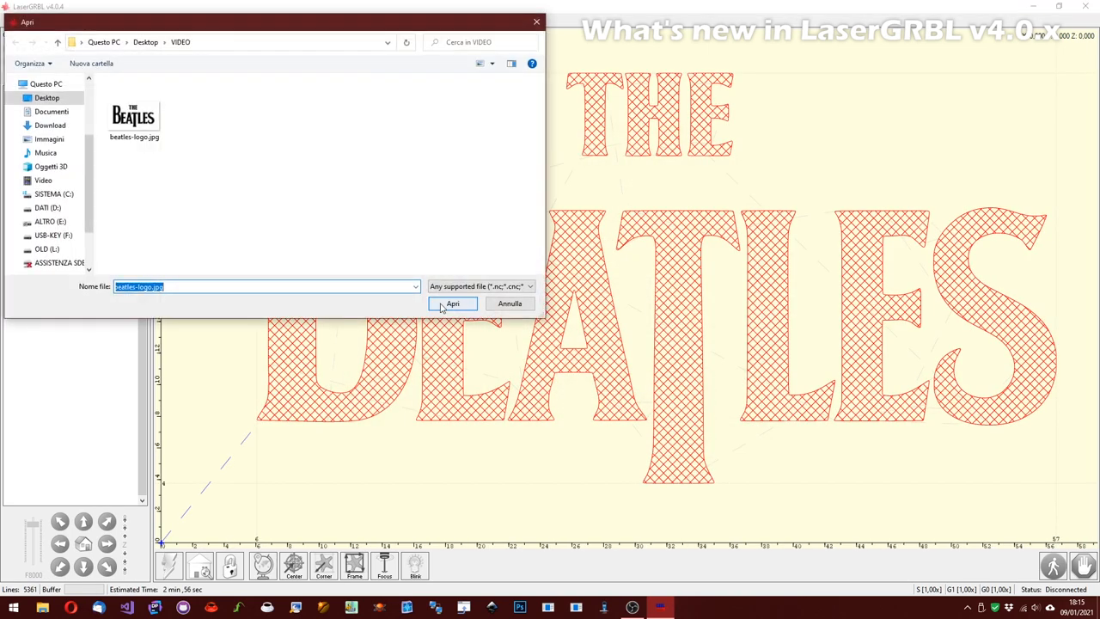
double_click(150, 146)
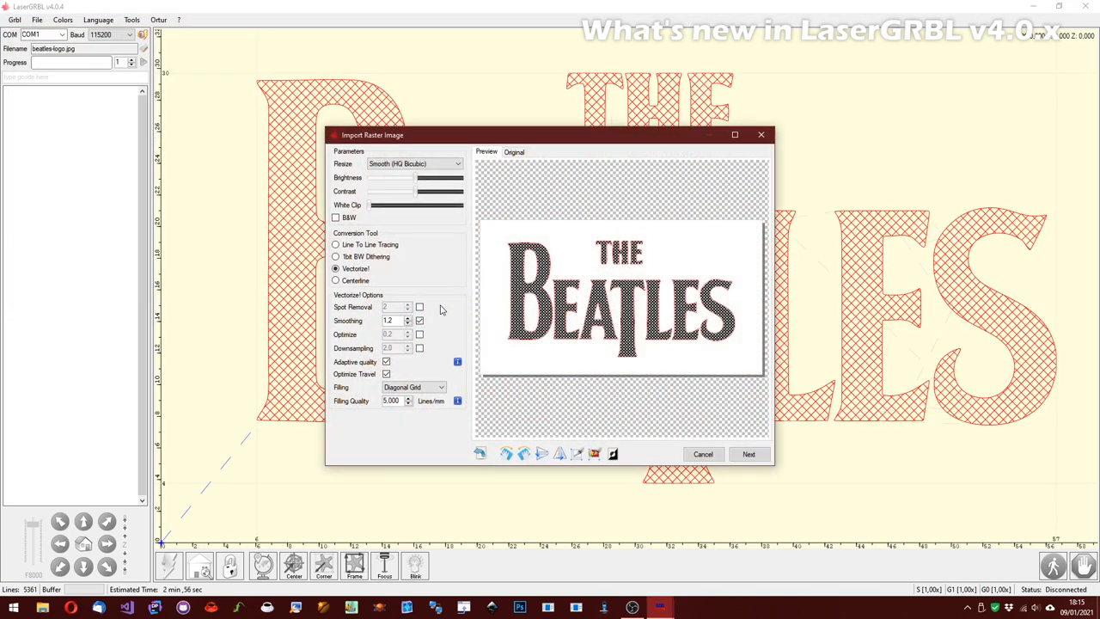
left_click(439, 388)
left_click(413, 463)
left_click(758, 458)
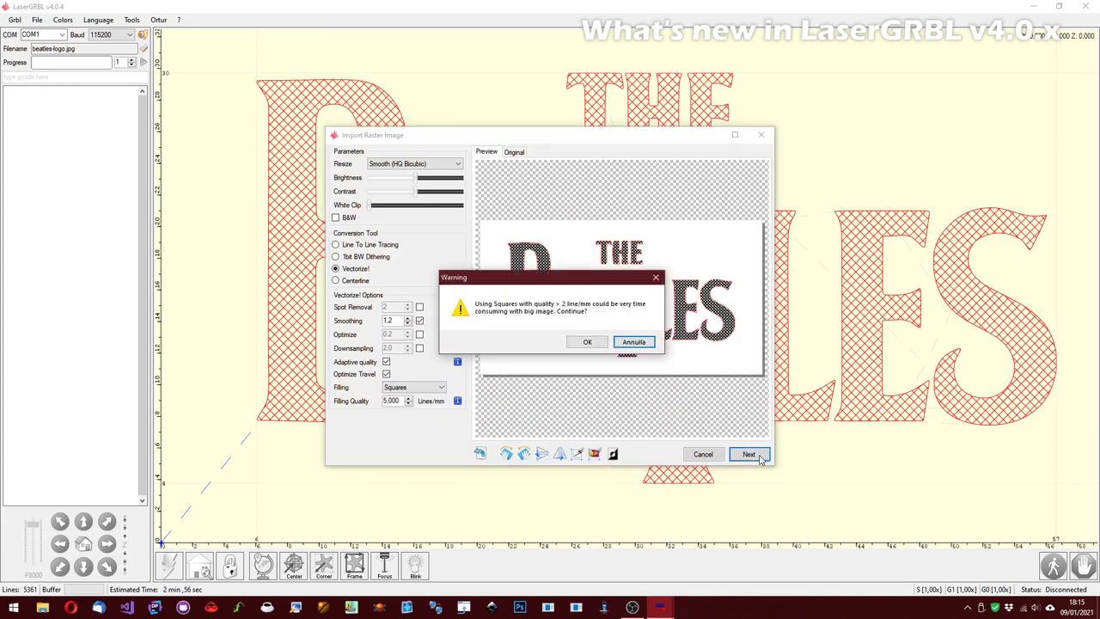
left_click(589, 342)
left_click(607, 378)
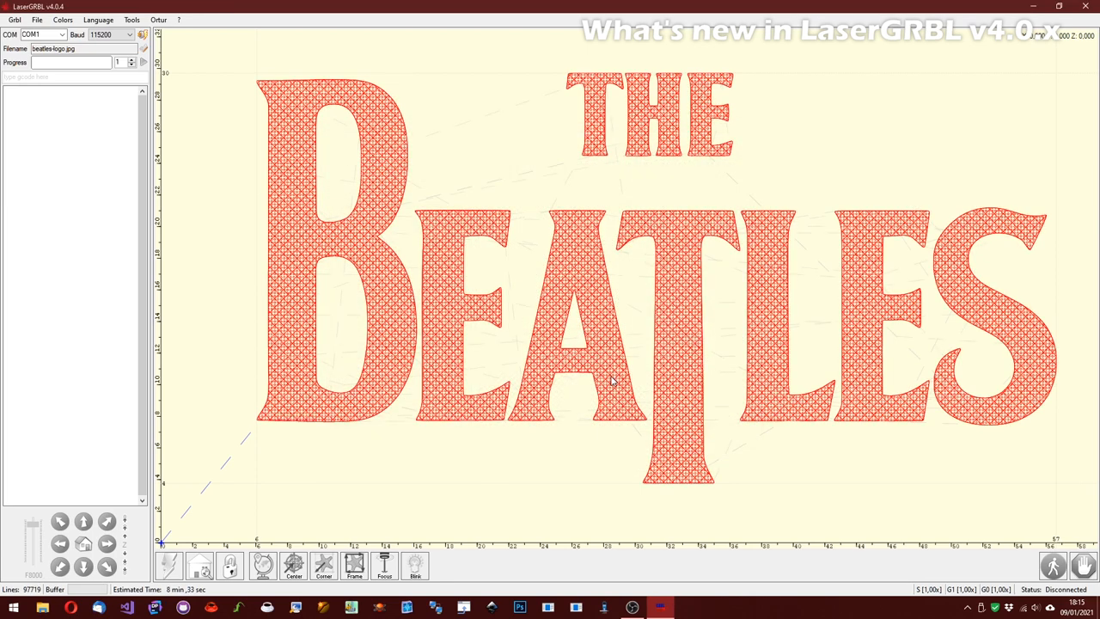
Re-import the logo again with the Hilbert curve filling.
left_click(37, 19)
left_click(451, 303)
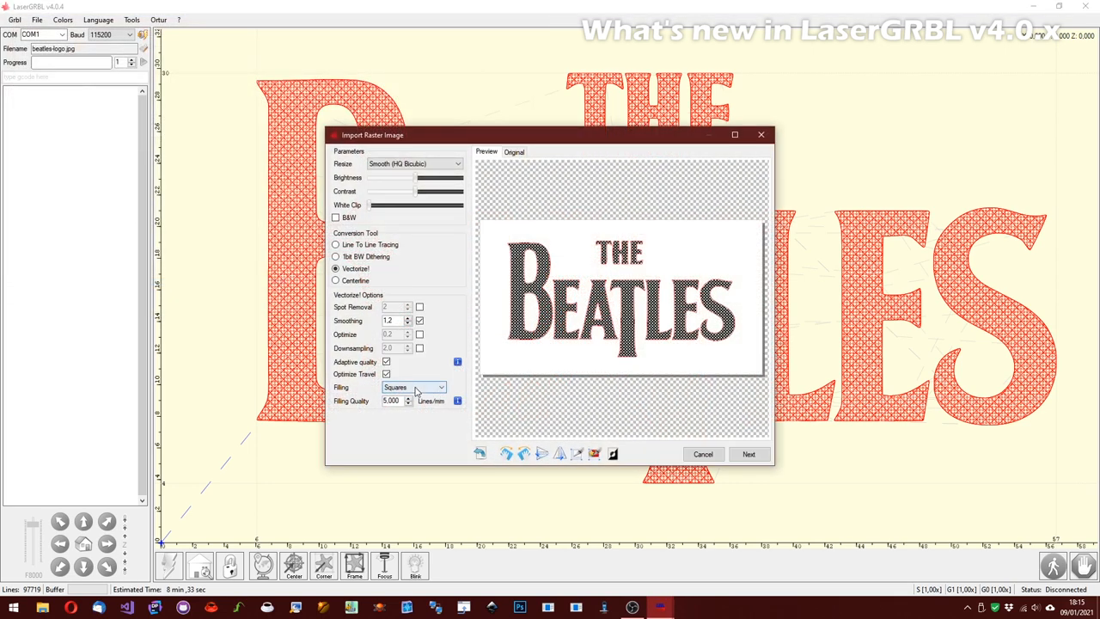
left_click(442, 388)
left_click(427, 481)
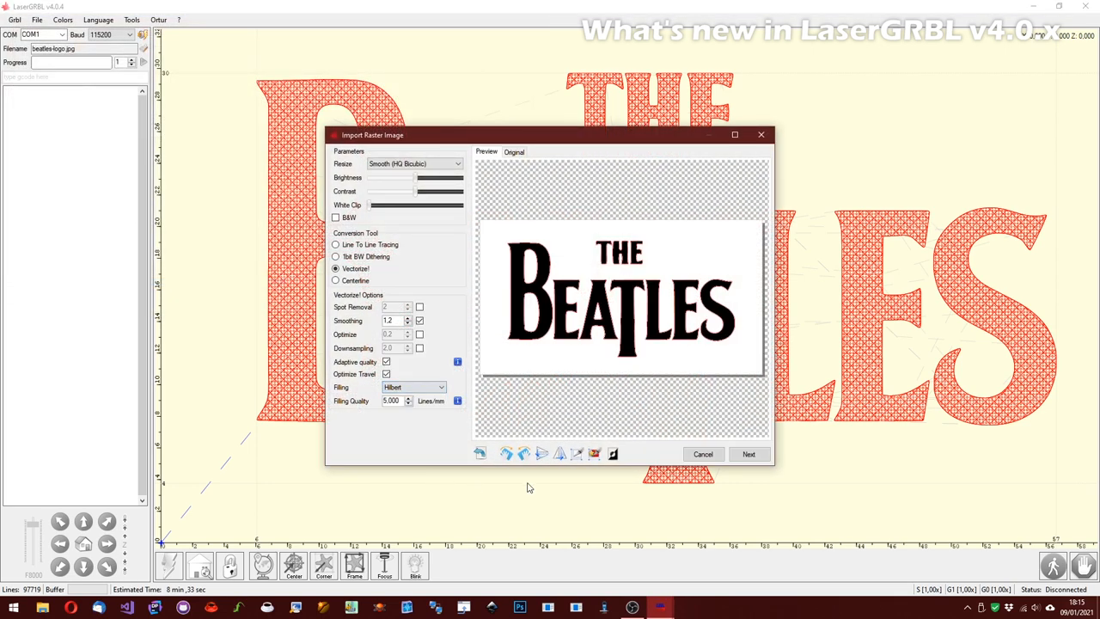
left_click(764, 457)
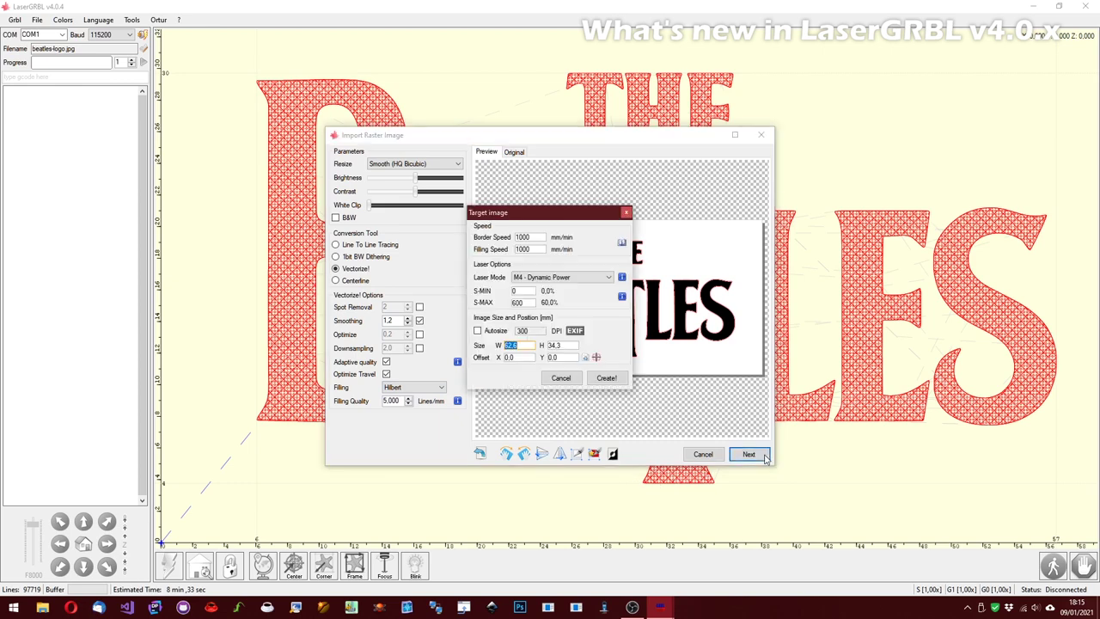
left_click(607, 378)
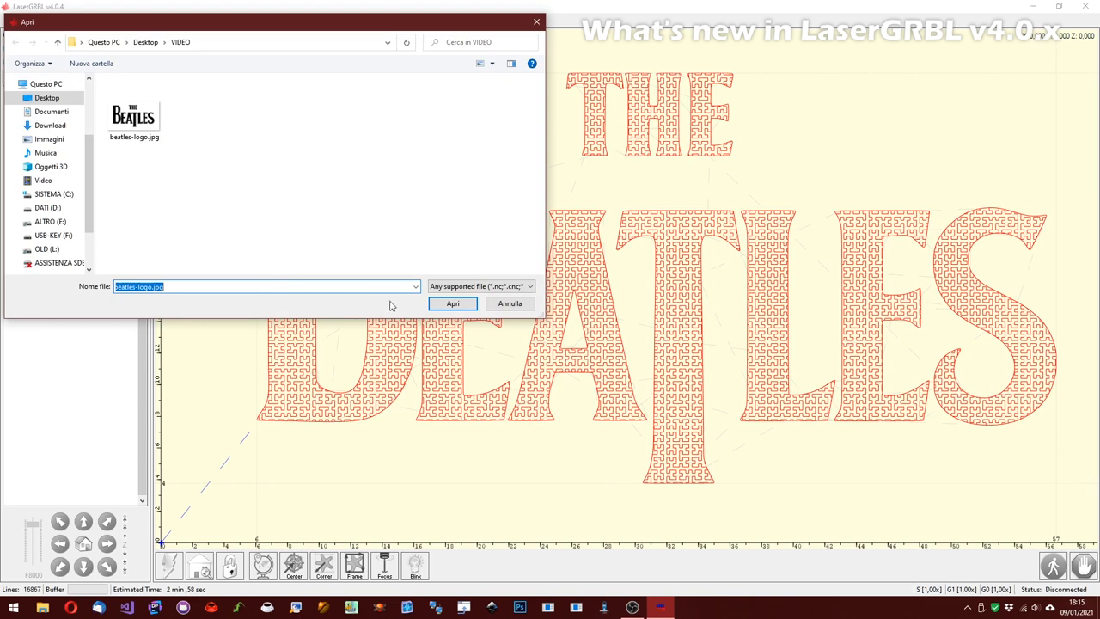
Re-import the logo with the Inset Filling pattern.
left_click(449, 303)
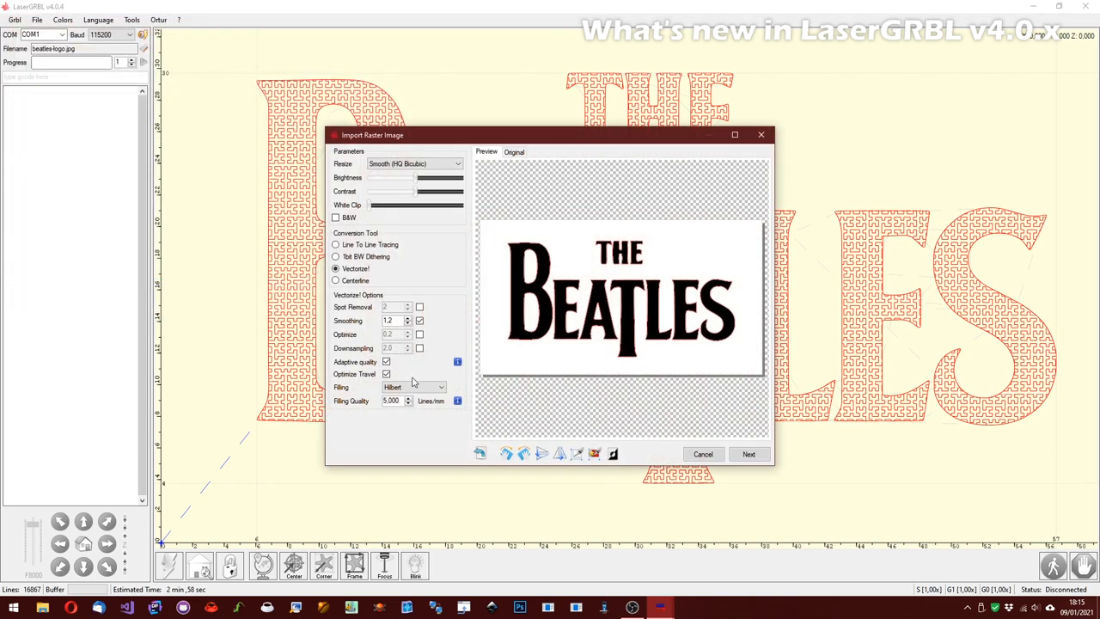
left_click(417, 387)
left_click(423, 487)
left_click(747, 456)
left_click(606, 378)
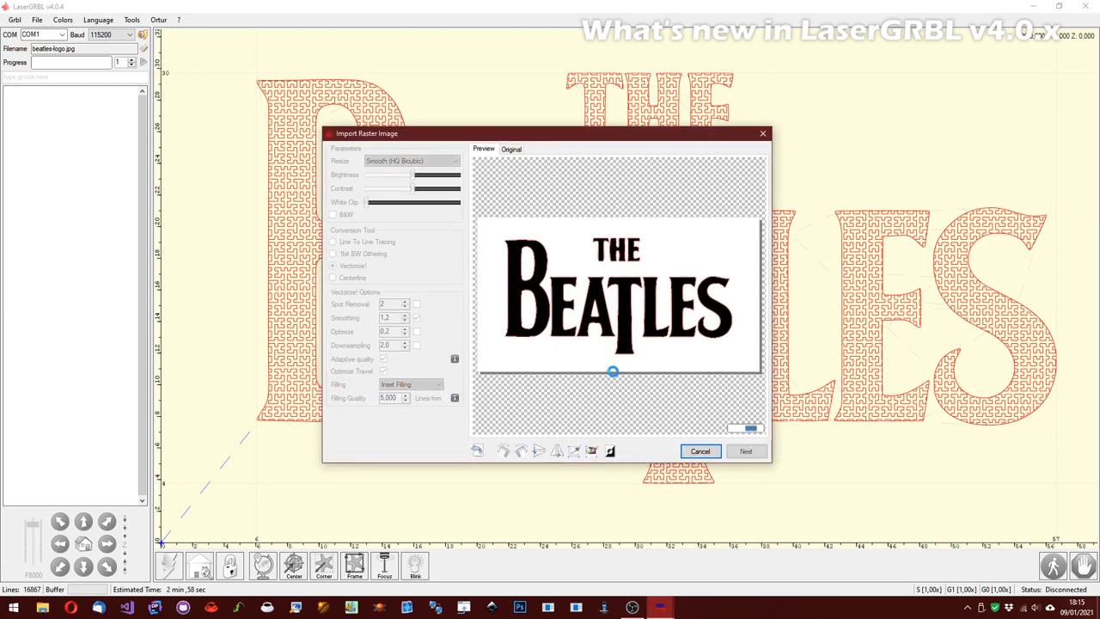
Regenerate the inset-filled logo at 10 lines/mm filling quality.
left_click(142, 48)
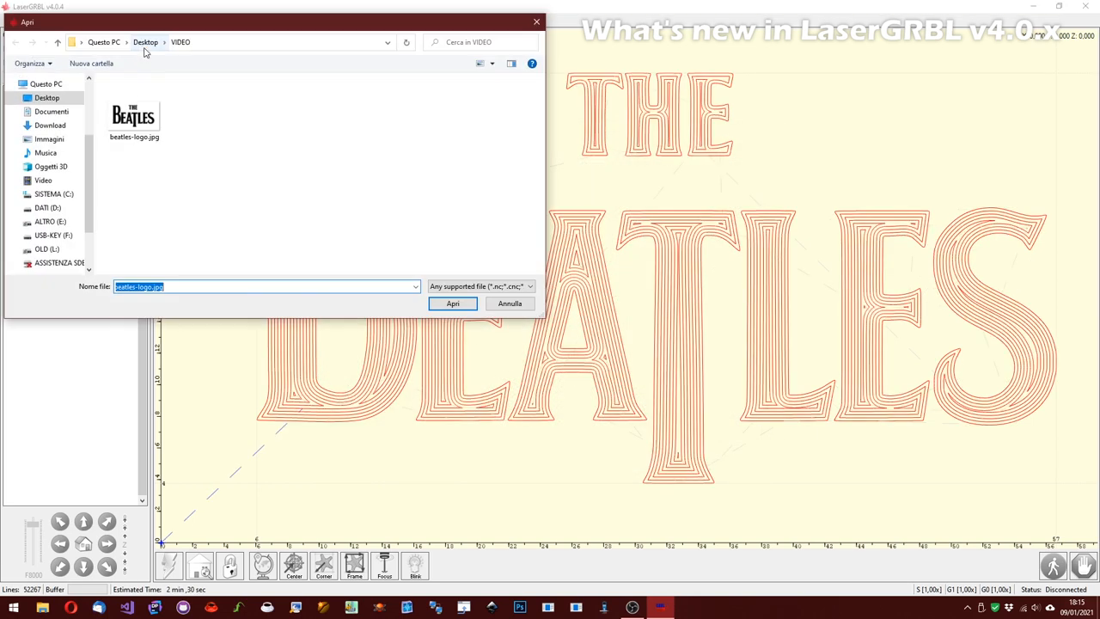
left_click(452, 303)
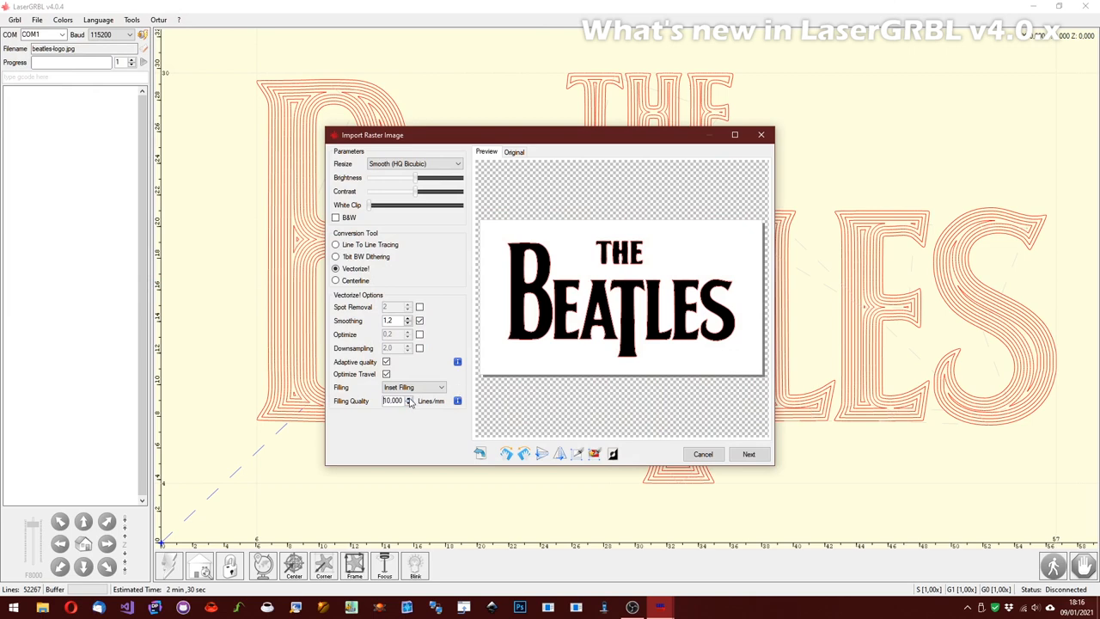
left_click(749, 453)
left_click(607, 378)
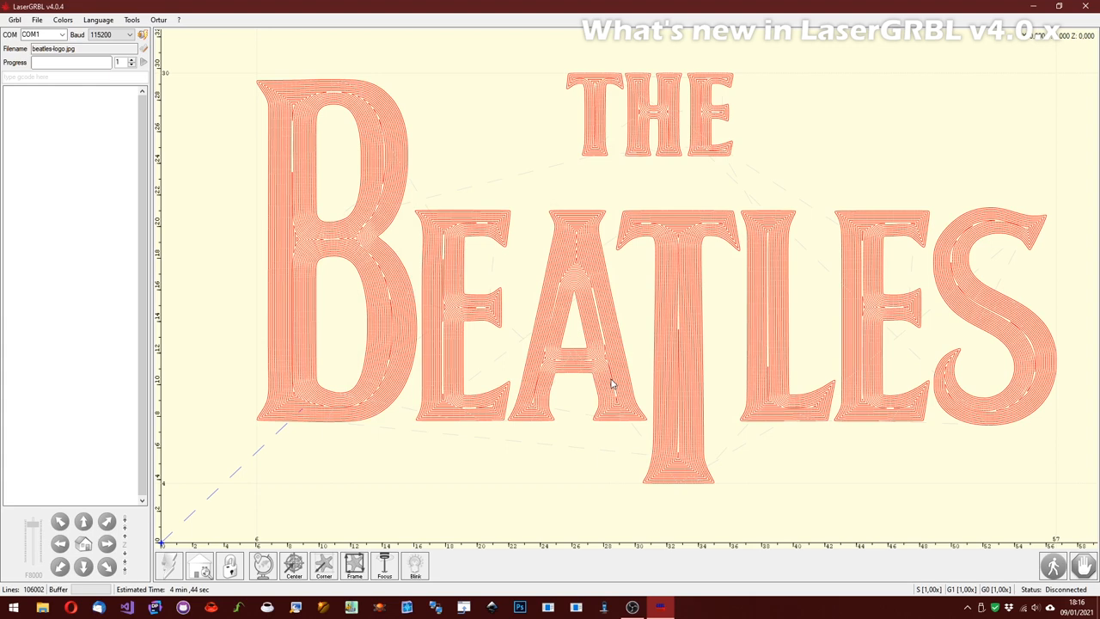
Re-import the logo with the Diagonal hatch filling.
left_click(147, 51)
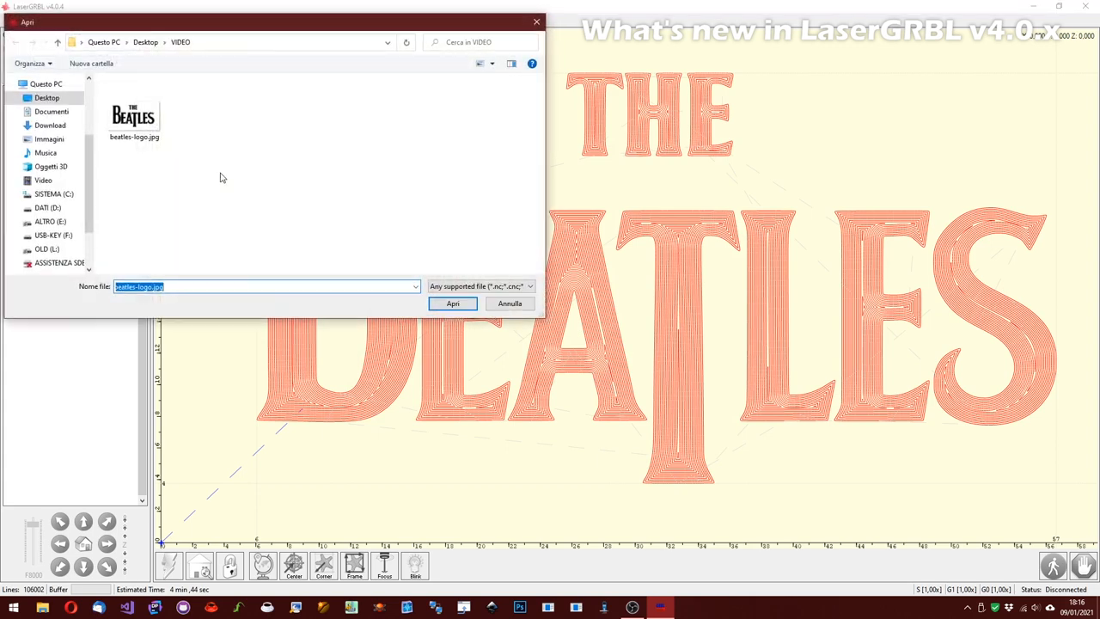
left_click(453, 303)
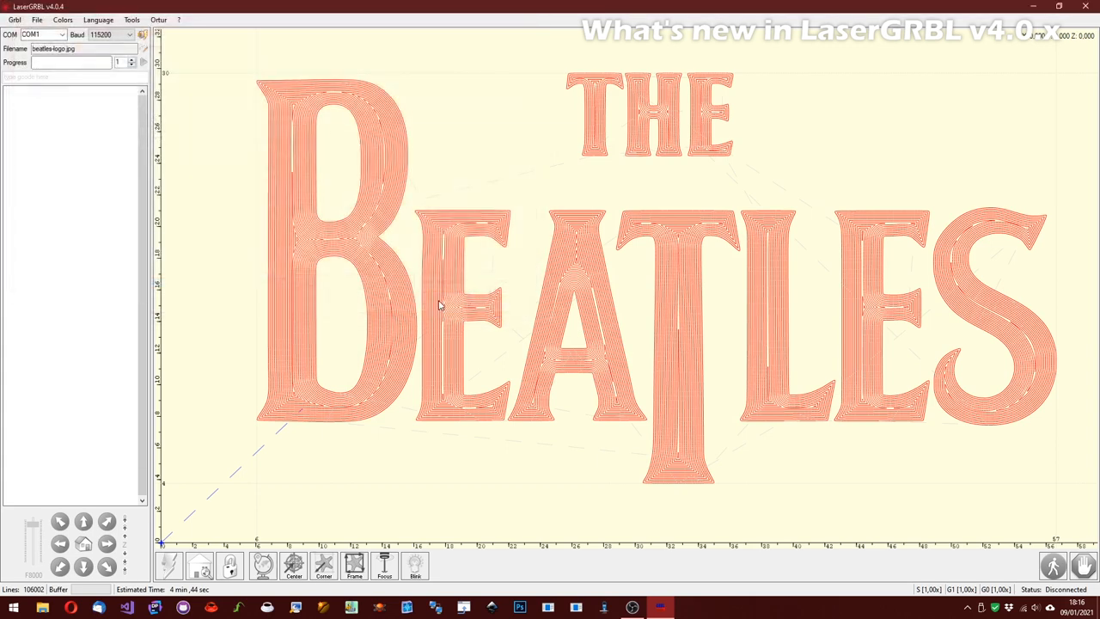
left_click(416, 389)
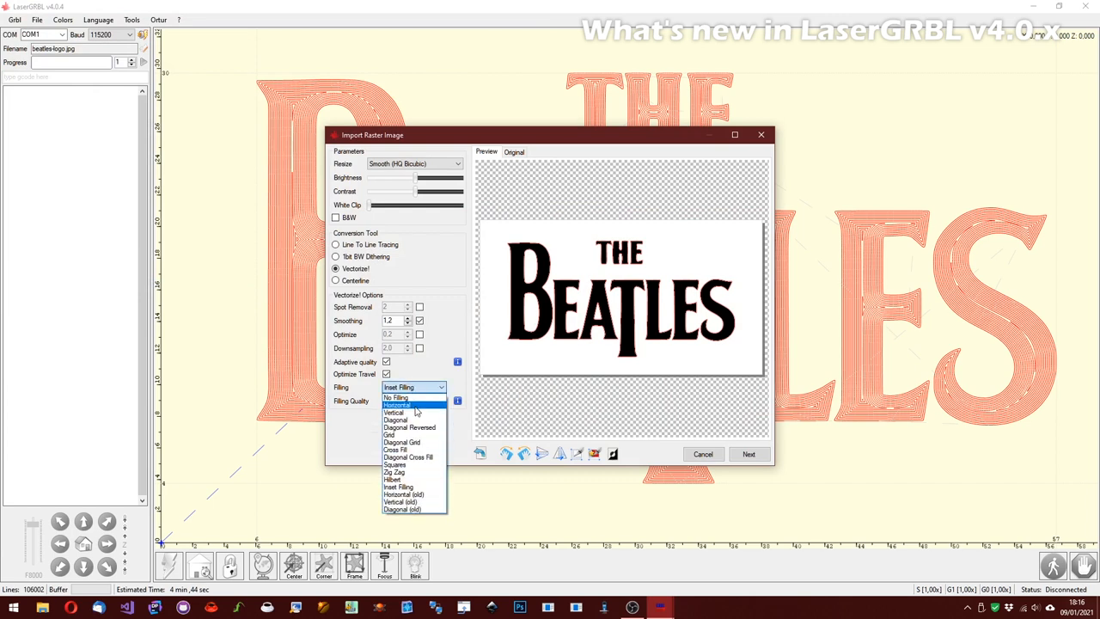
left_click(414, 426)
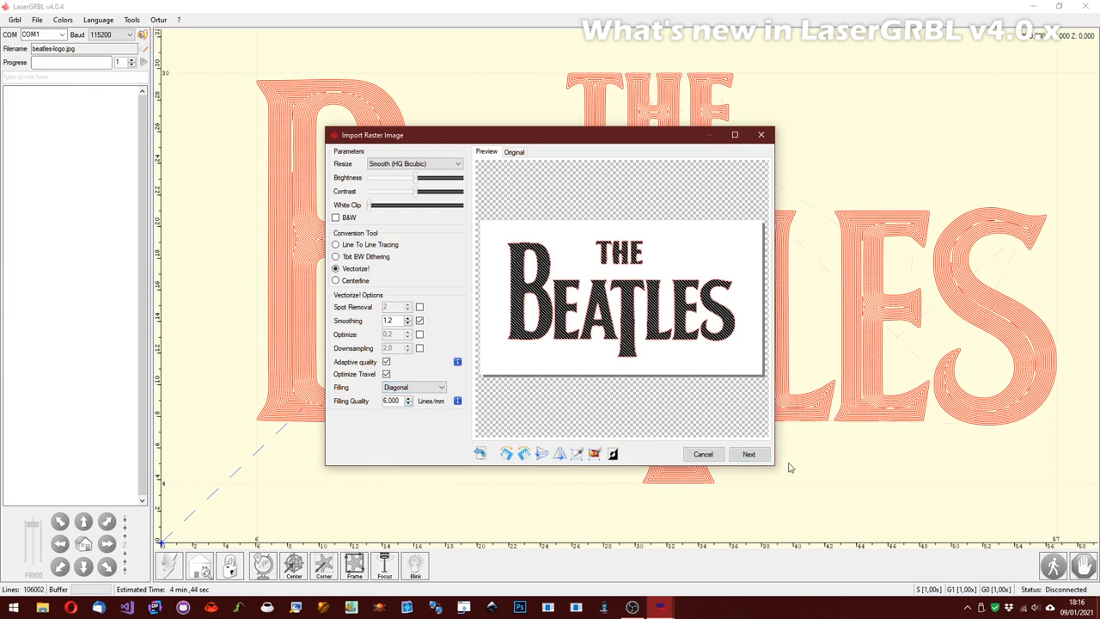
left_click(750, 454)
left_click(607, 378)
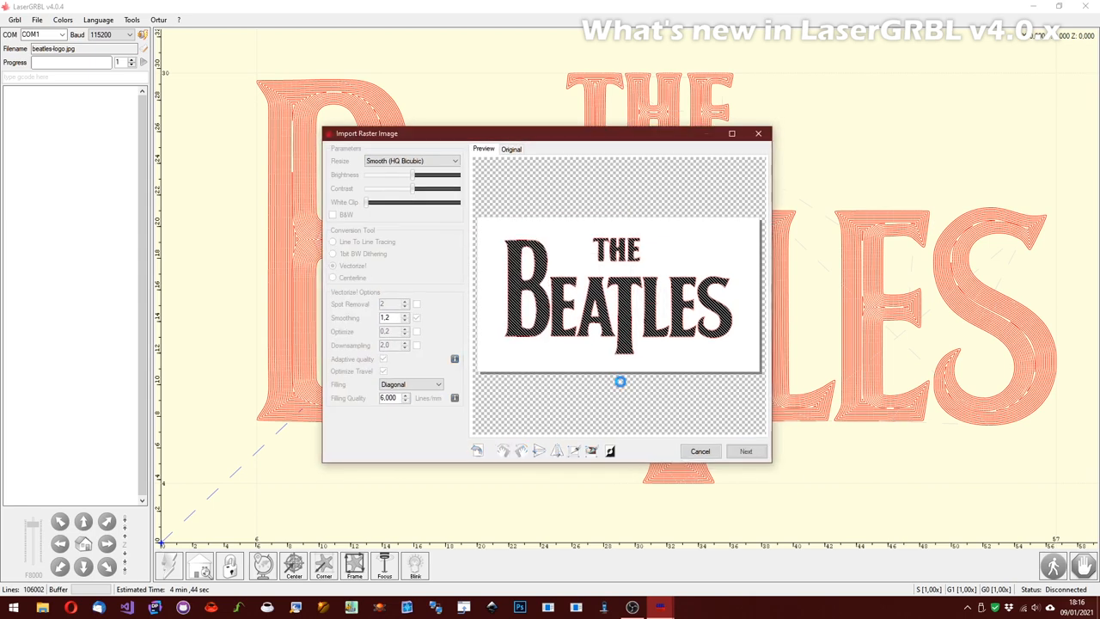
Save the generated program as beatles-logo.nc G-code in the VIDEO folder.
left_click(37, 20)
left_click(58, 69)
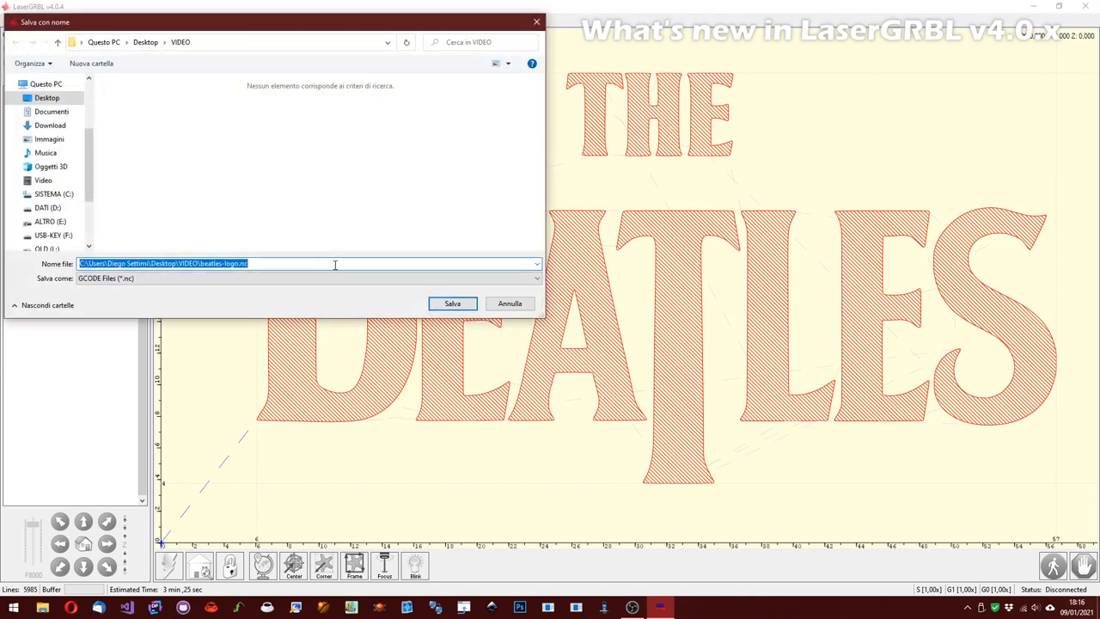
left_click(452, 305)
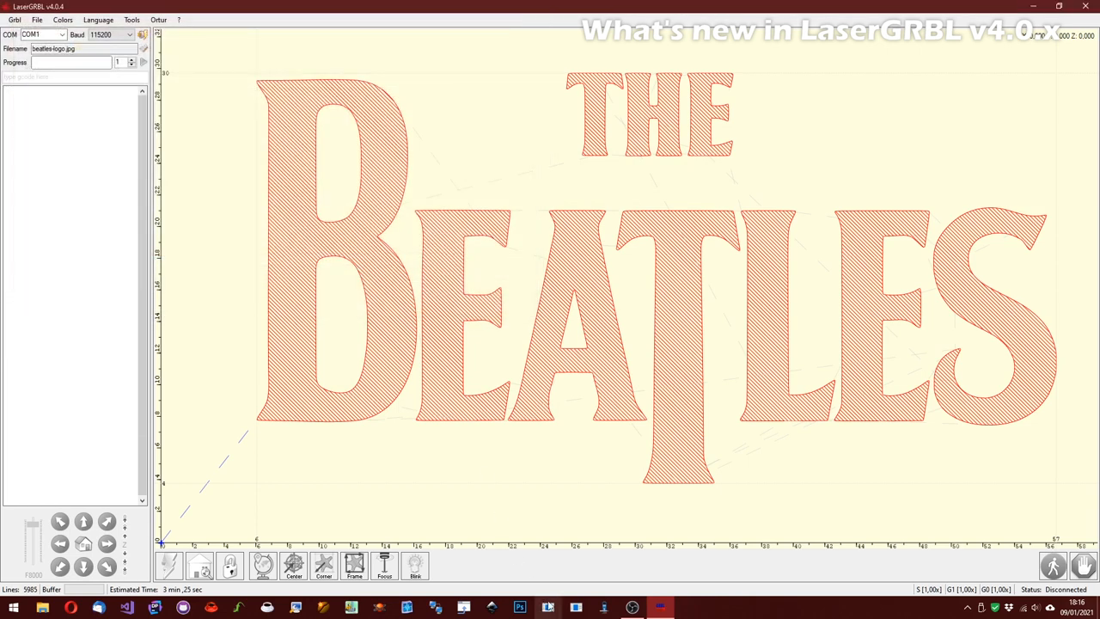
left_click(605, 607)
Load beatles-logo.nc into a new metric CAMotics project.
left_click(31, 36)
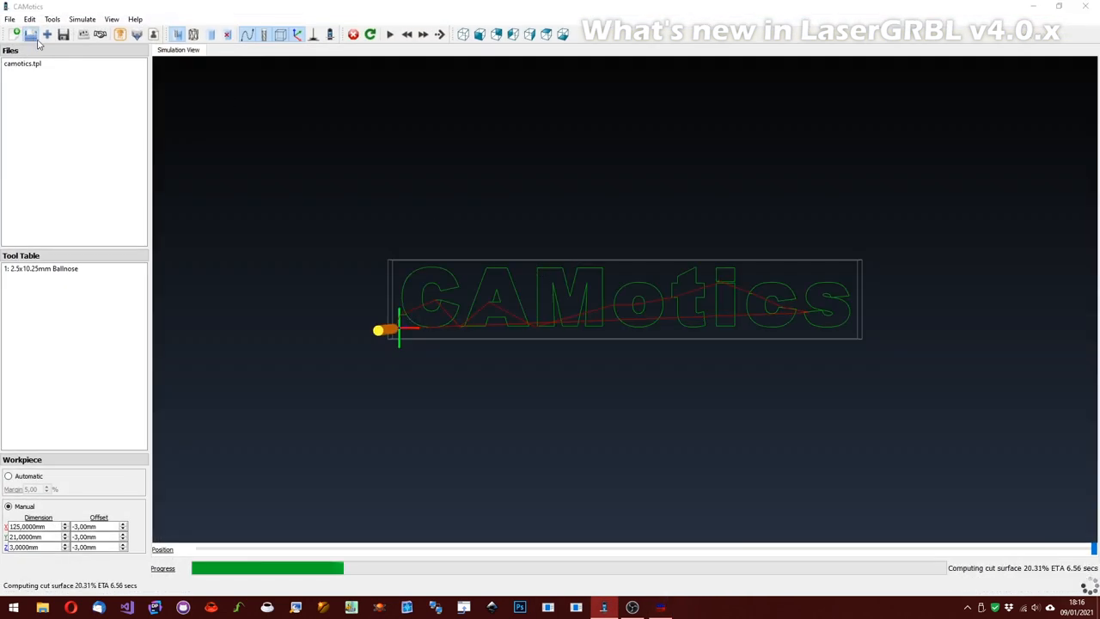
double_click(120, 125)
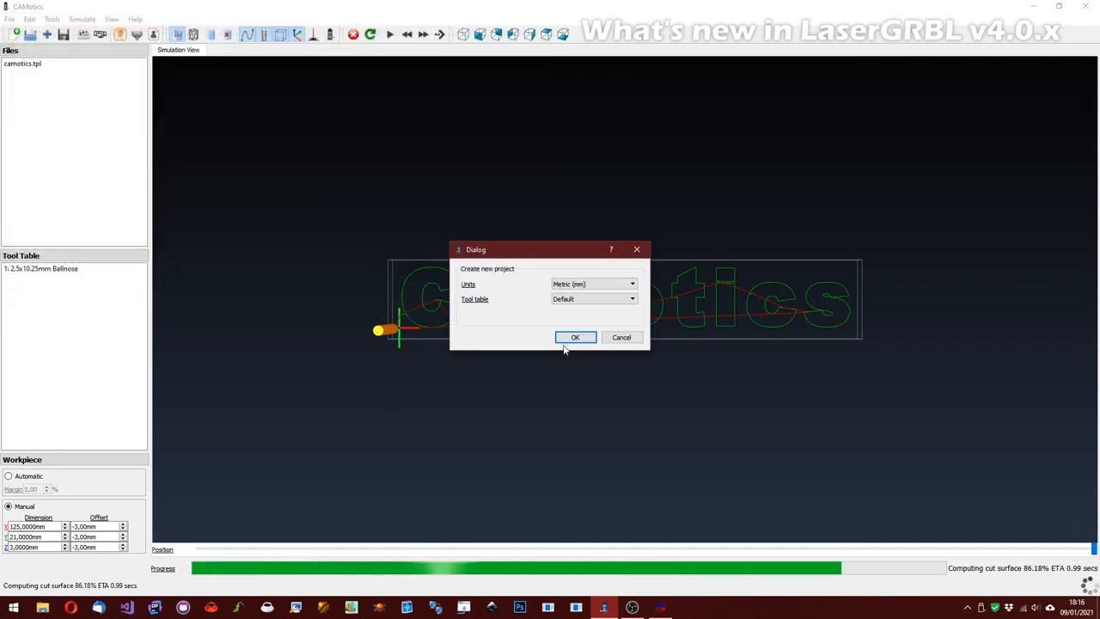
left_click(569, 337)
left_click_drag(565, 338, 553, 285)
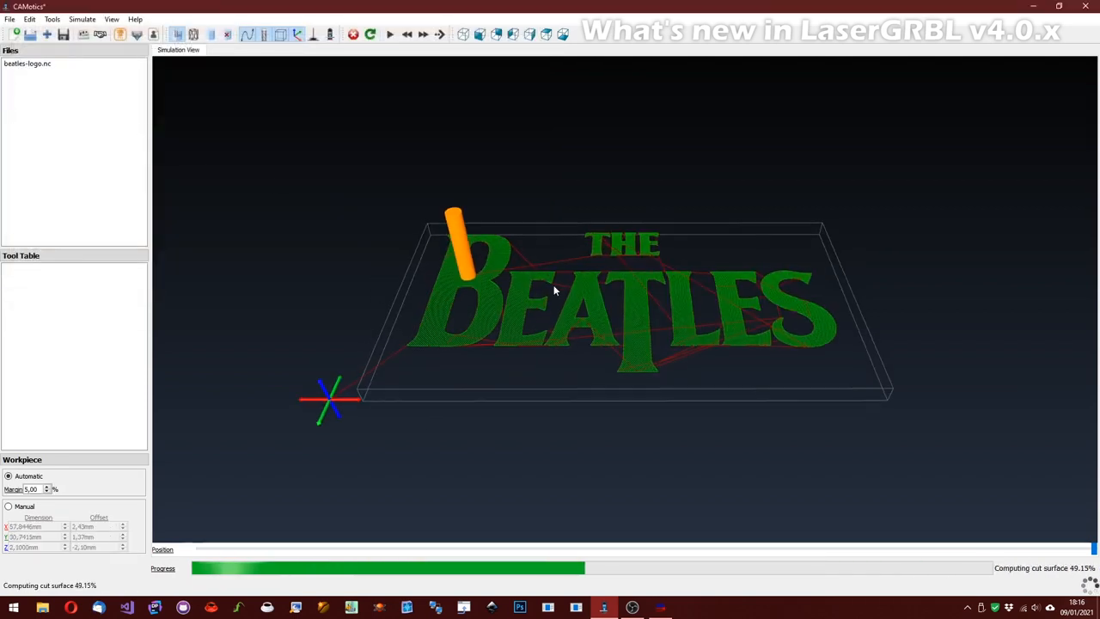
Run the cutting simulation and play back the toolpath at increased speed.
left_click(392, 34)
left_click(423, 35)
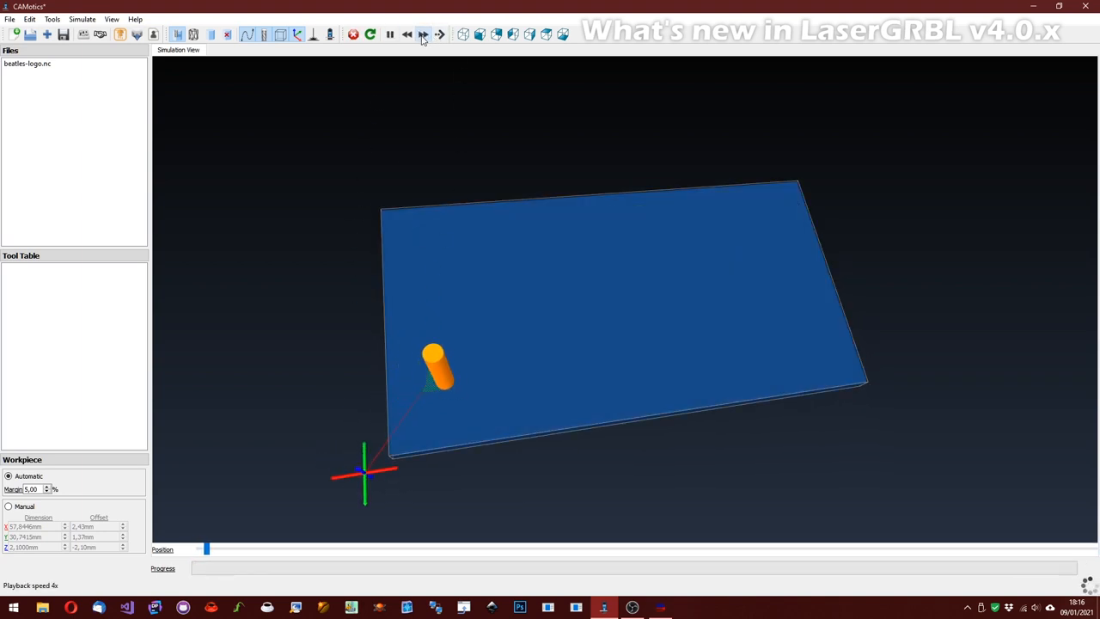
left_click(423, 34)
left_click(440, 34)
scroll(566, 317, "up", 3)
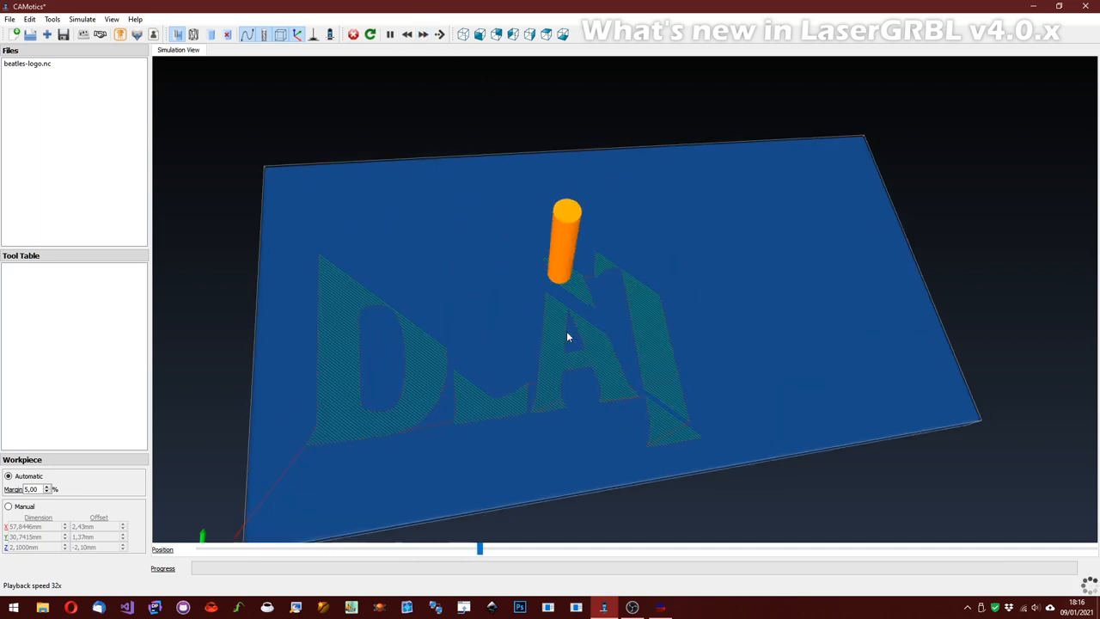
scroll(567, 328, "up", 1)
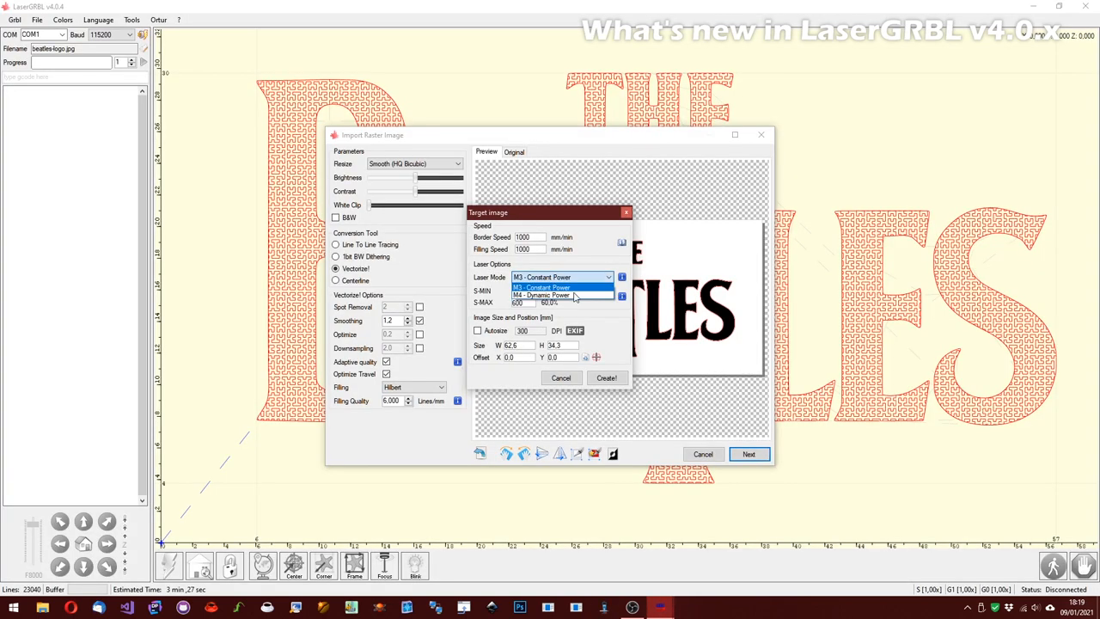
Set laser mode to M4 - Dynamic Power with S-MIN 200 and S-MAX 1000.
left_click(575, 297)
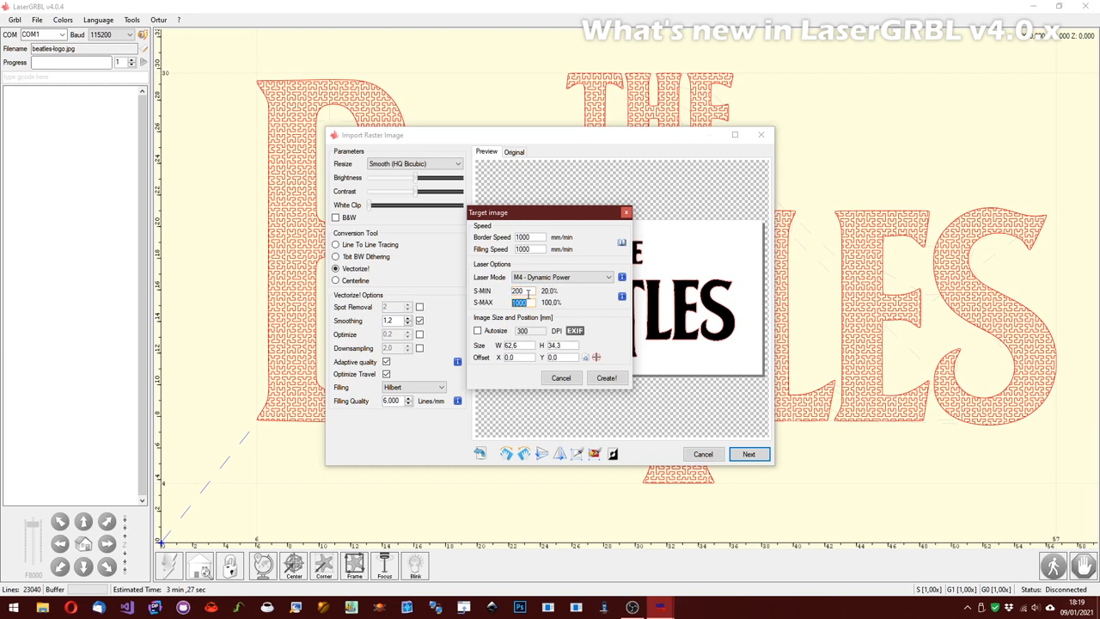
left_click(623, 298)
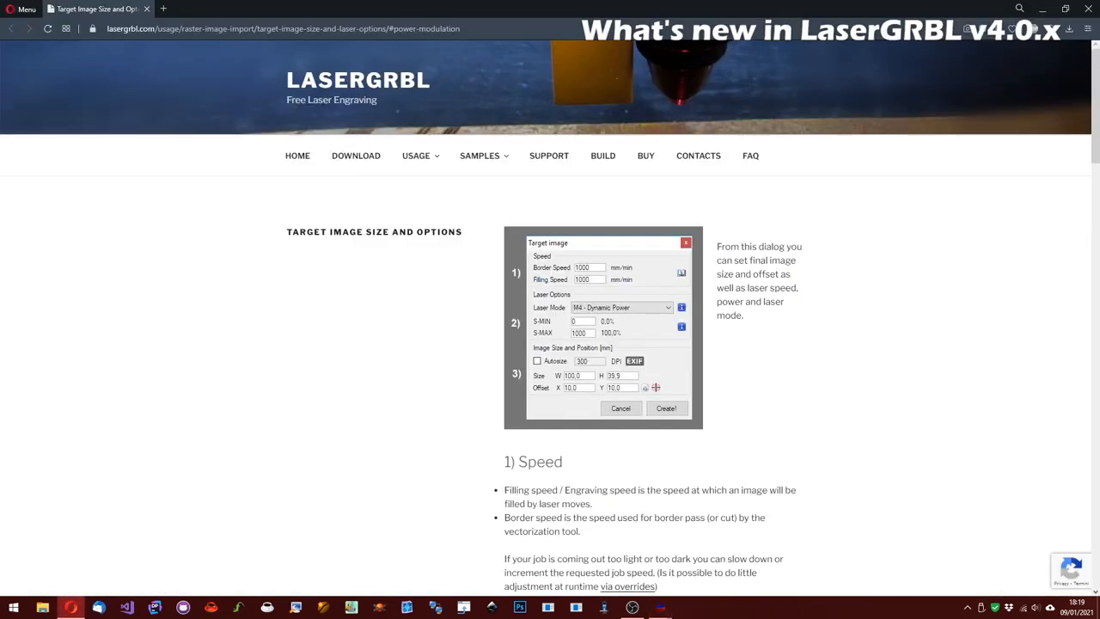
mouse_move(1094, 86)
left_mouse_down()
mouse_move(1082, 287)
mouse_move(1095, 464)
left_mouse_up()
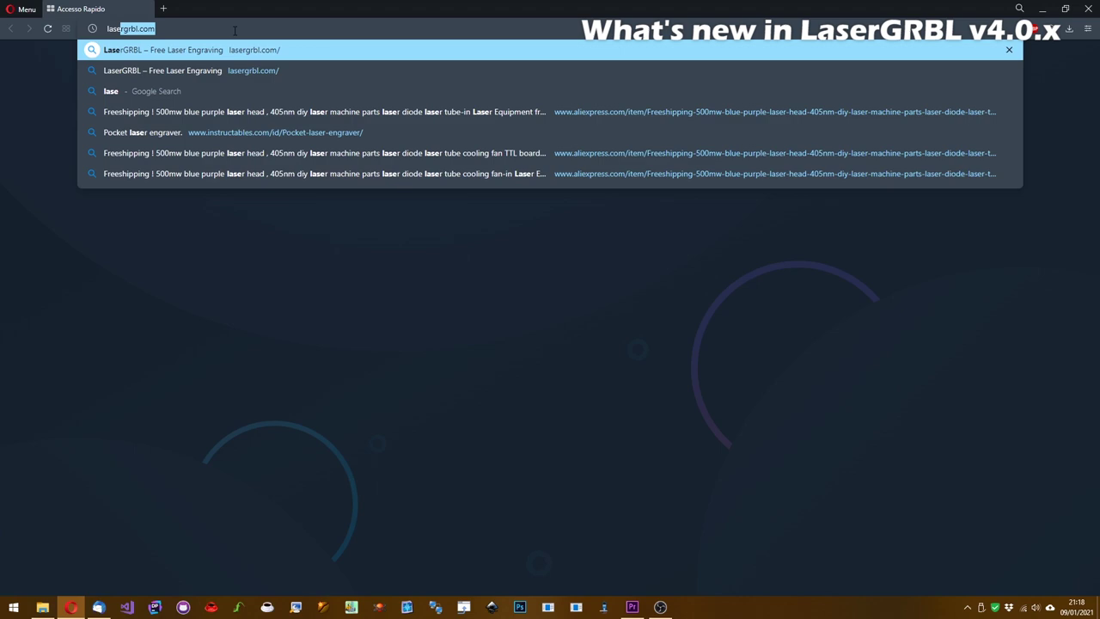
type("lasergrbl.com")
Load lasergrbl.com, go to its Download page and follow the all-releases link to GitHub.
key("Return")
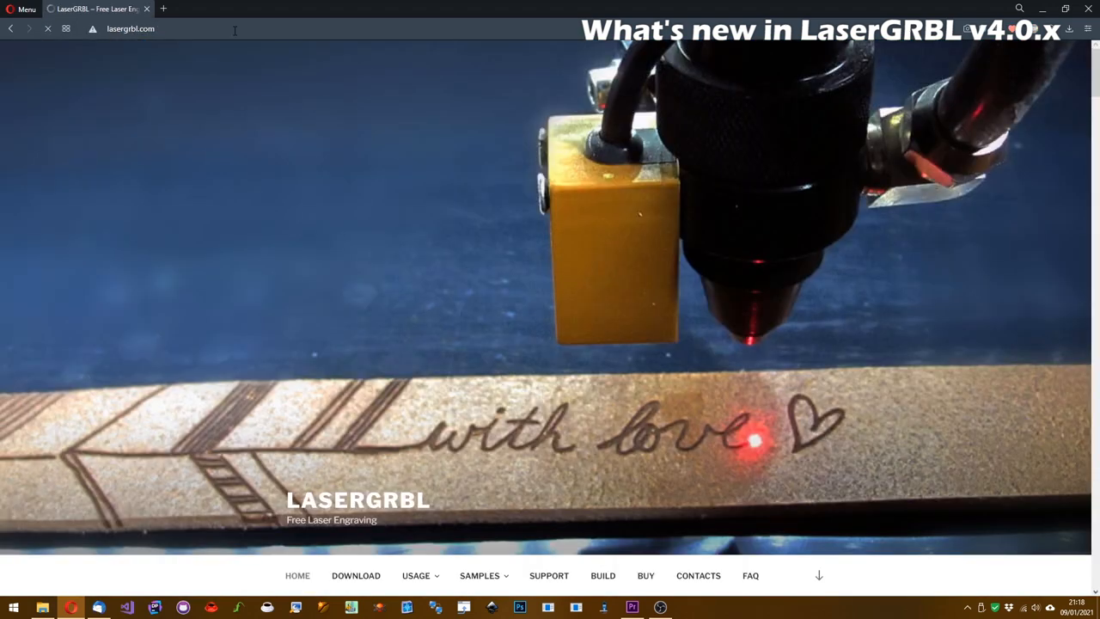
scroll(387, 344, "down", 5)
left_click(356, 291)
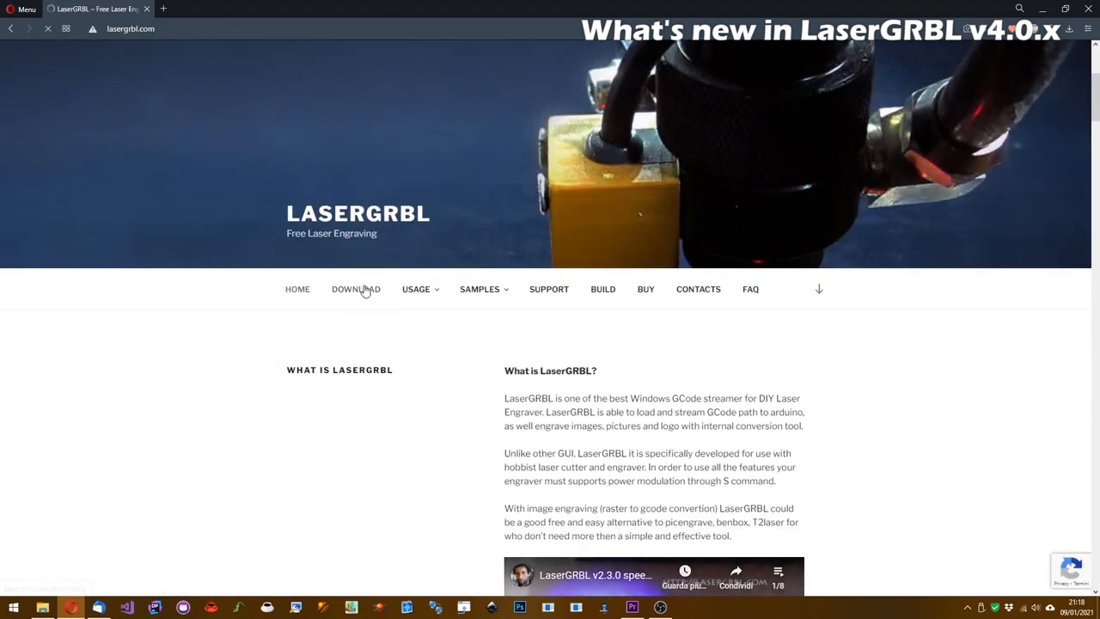
left_click(602, 356)
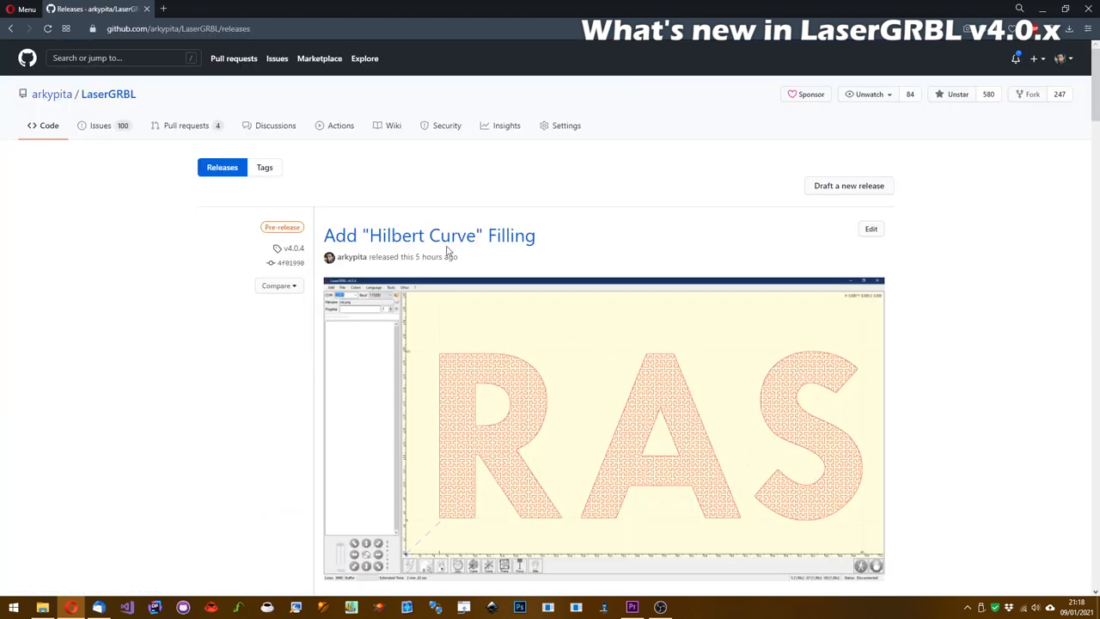
scroll(448, 250, "down", 2)
Download install.exe from the v4.0.4 Hilbert Curve Filling pre-release assets.
left_click(349, 441)
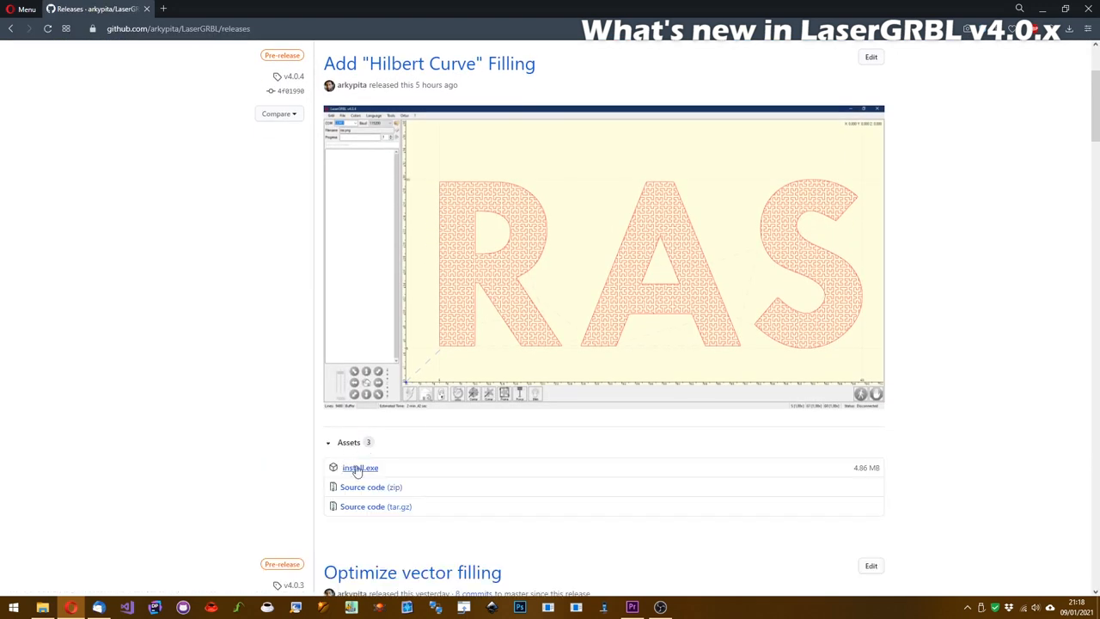
left_click(357, 469)
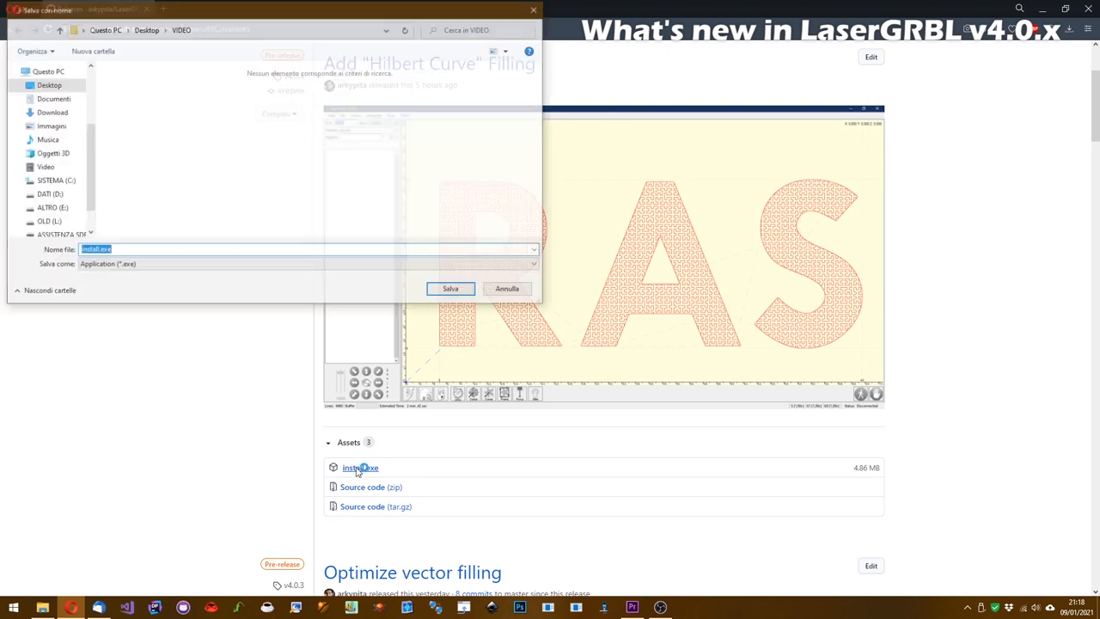